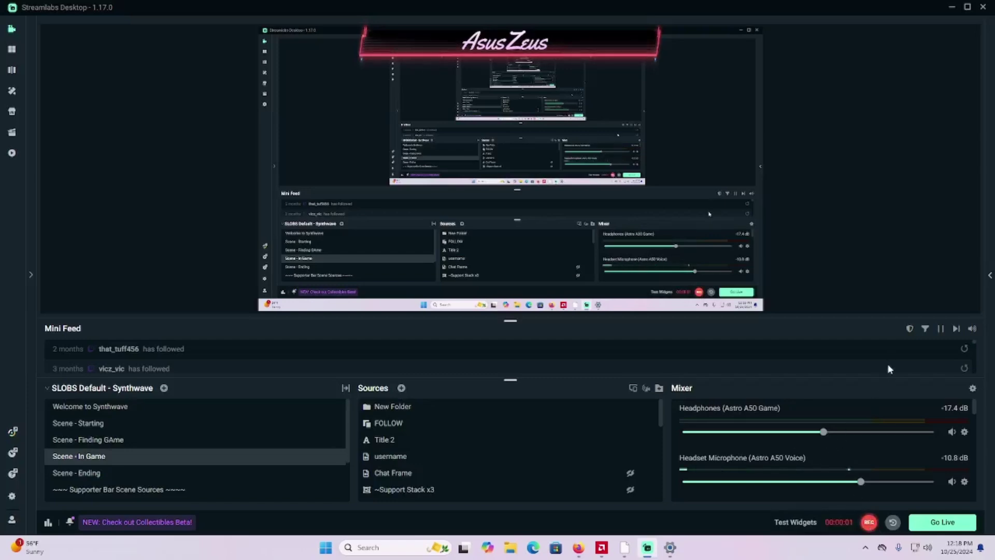
- Minimize Streamlabs Desktop and close the Windows Sound settings window
click(952, 7)
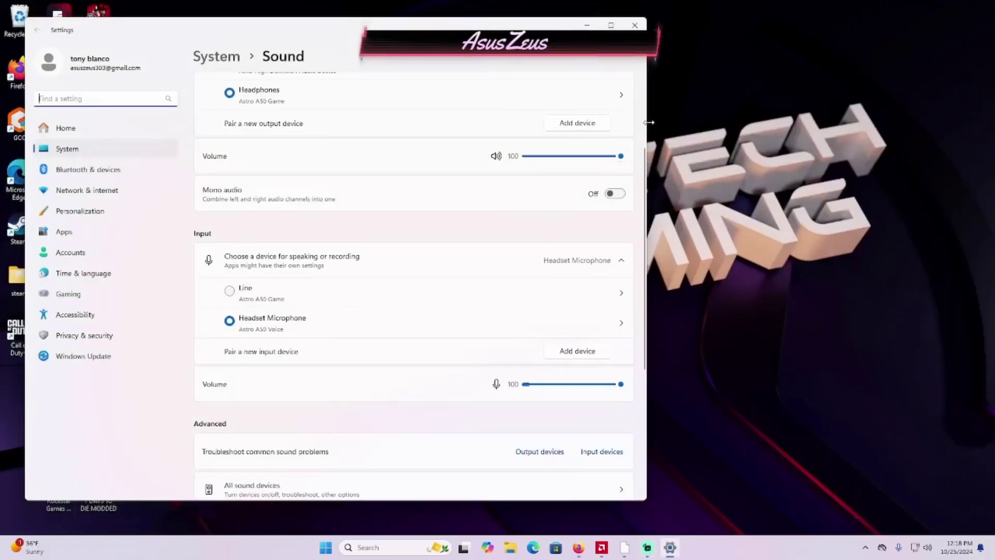
click(634, 25)
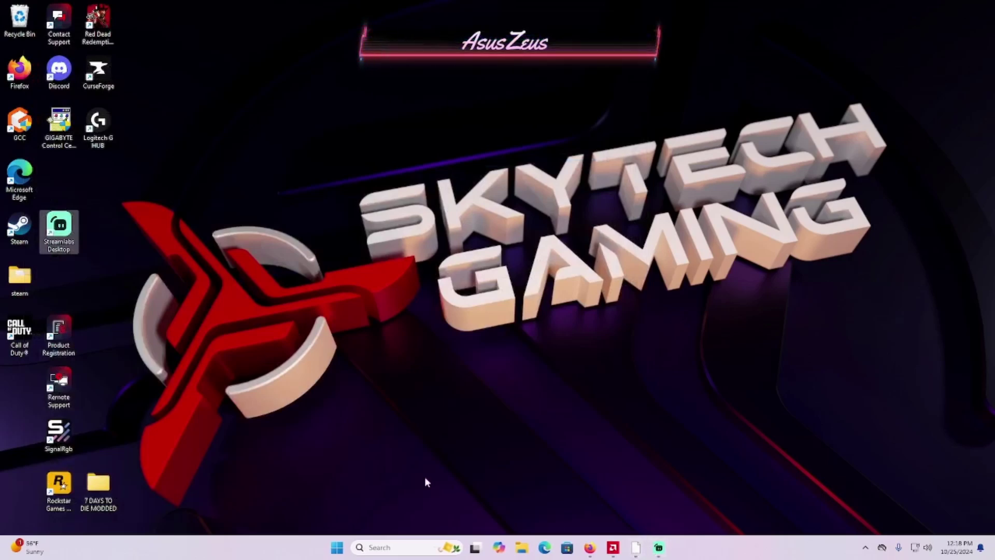
- Launch Steam and open Call of Duty's properties on the Installed Files page
double_click(24, 224)
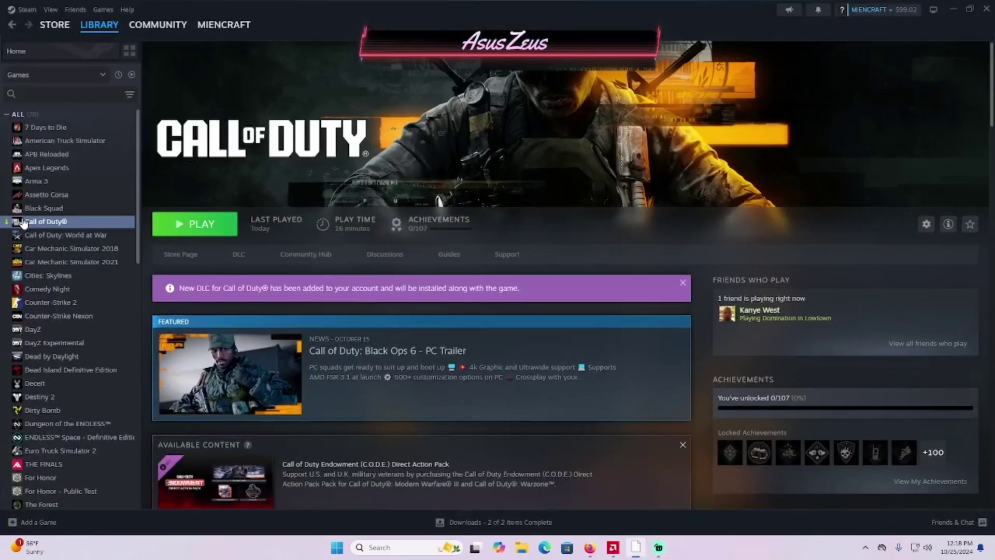
right_click(70, 225)
click(88, 299)
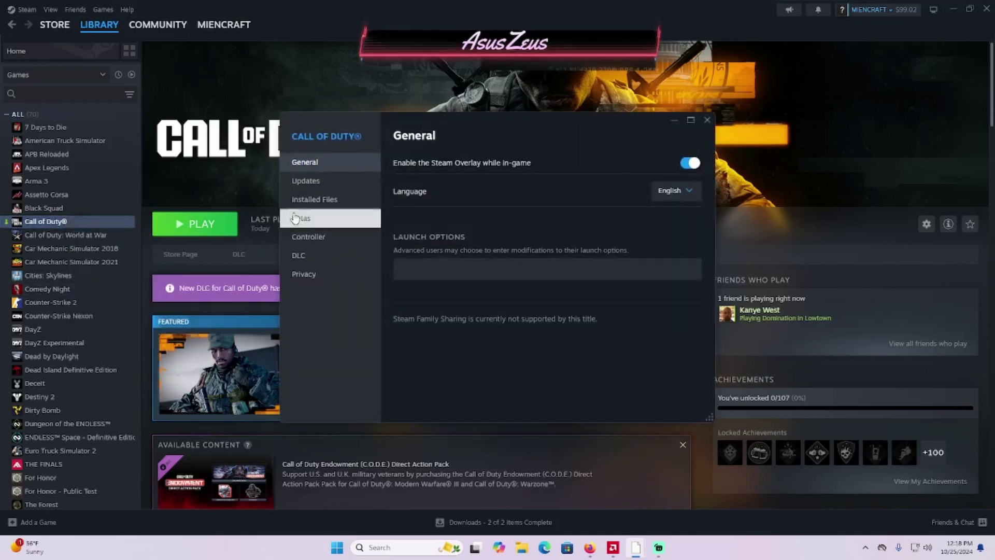
click(330, 199)
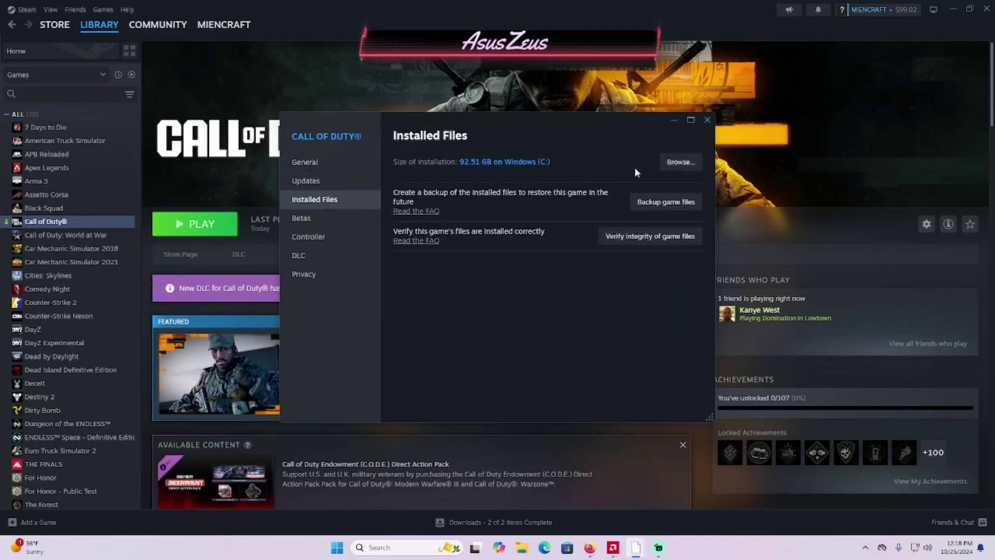
- Open the install folder and open bootstrapper.log from the 'log' search results
click(678, 162)
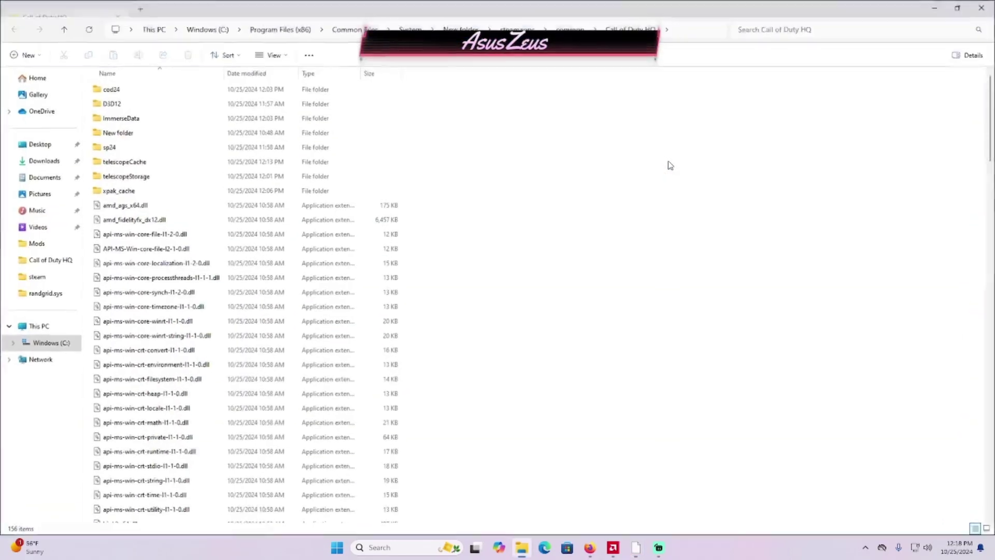
text(log)
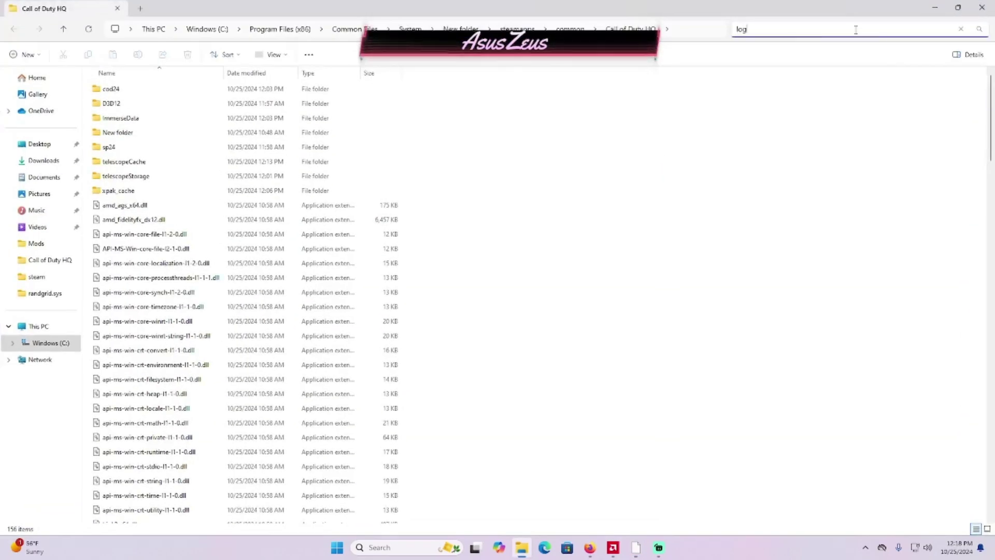
click(229, 89)
double_click(230, 88)
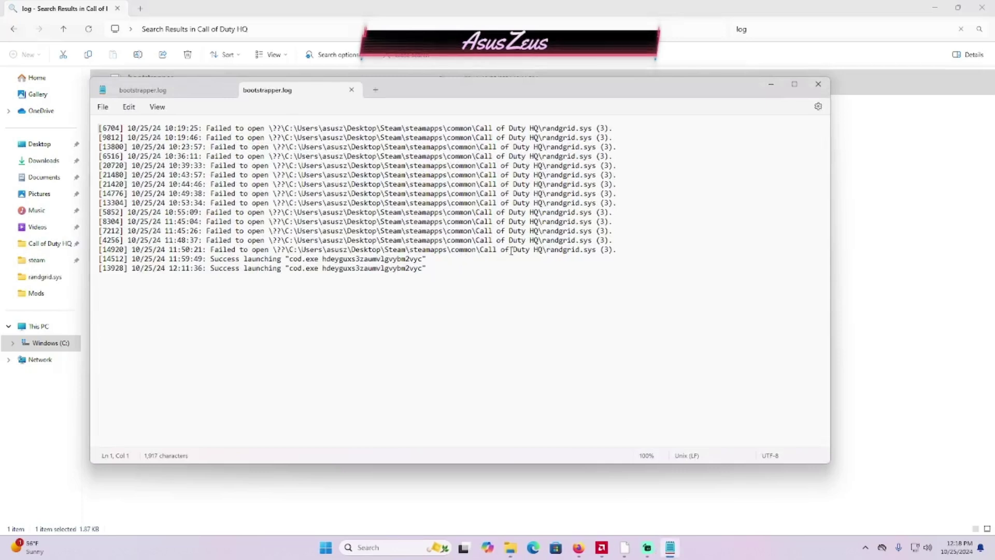
- Highlight the failed randgrid.sys path on line 14 of the log
drag(567, 258, 567, 261)
drag(324, 250, 348, 251)
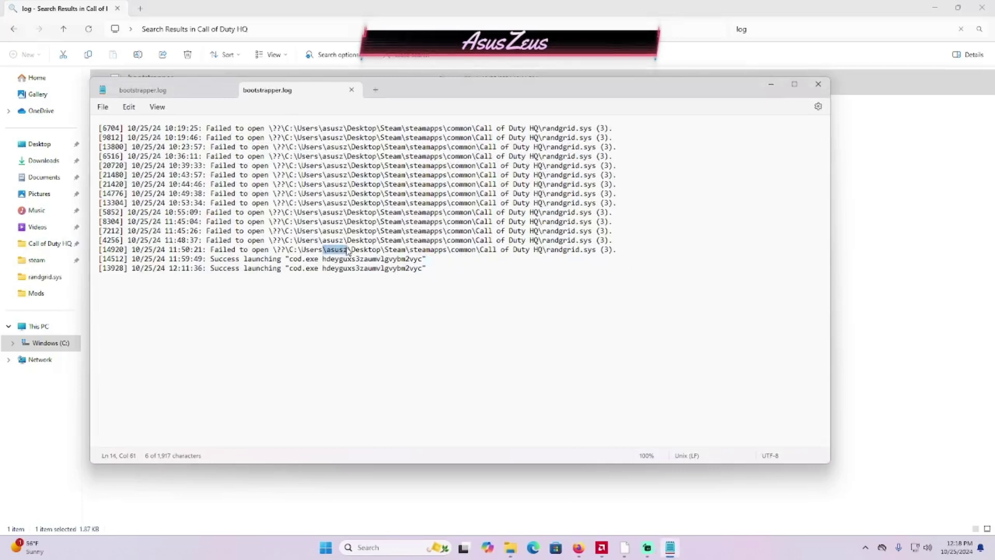
drag(228, 249, 602, 253)
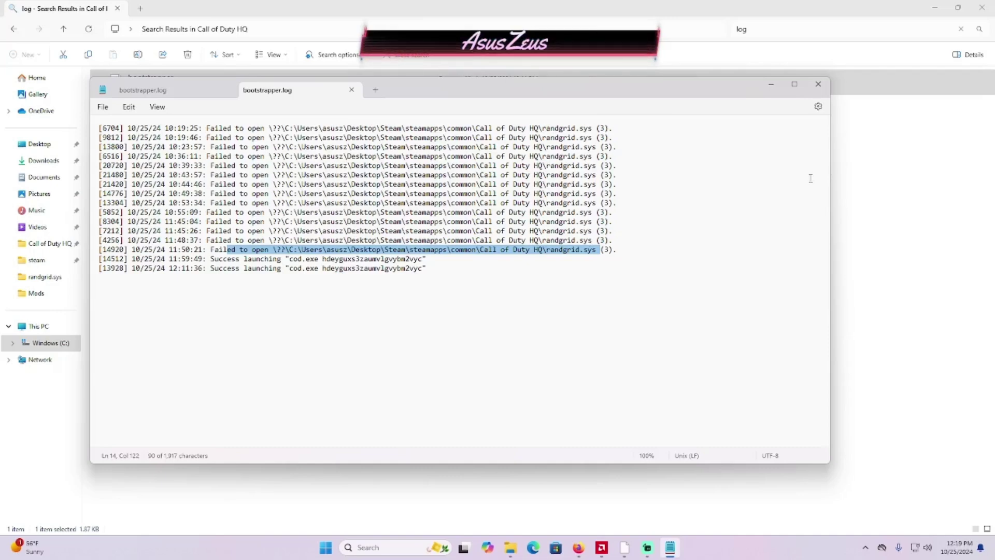
- Close the log, then reopen and close the install folder from Steam's Installed Files page
click(818, 84)
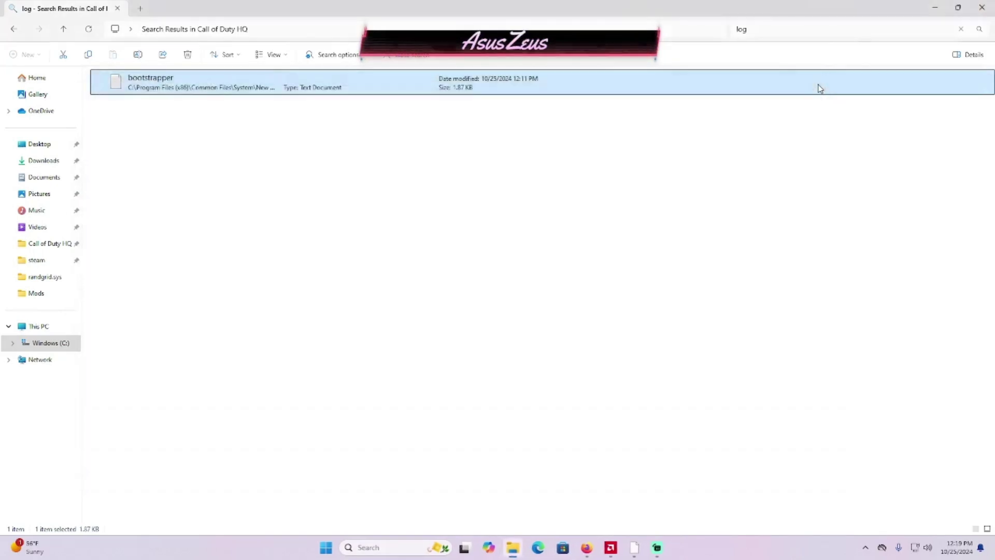
click(935, 8)
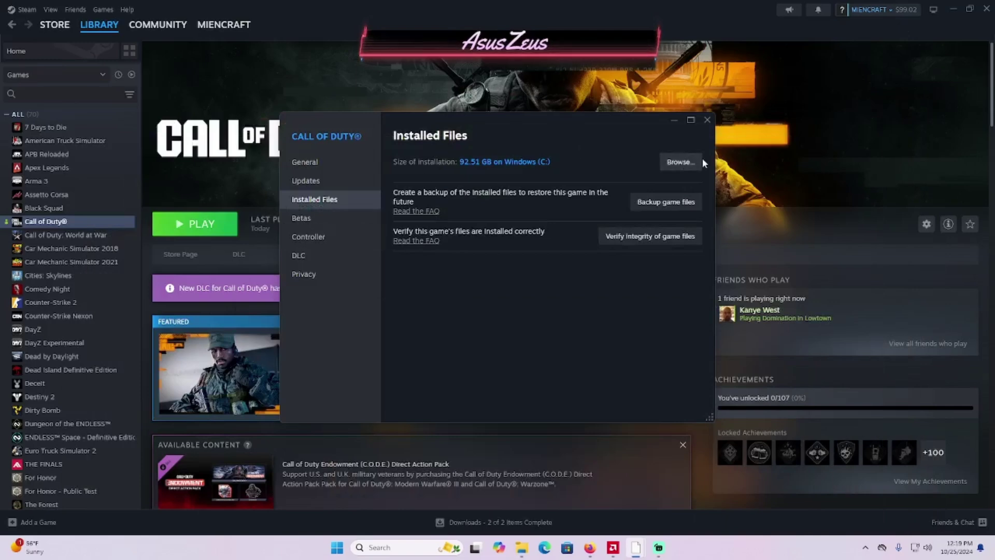
click(678, 162)
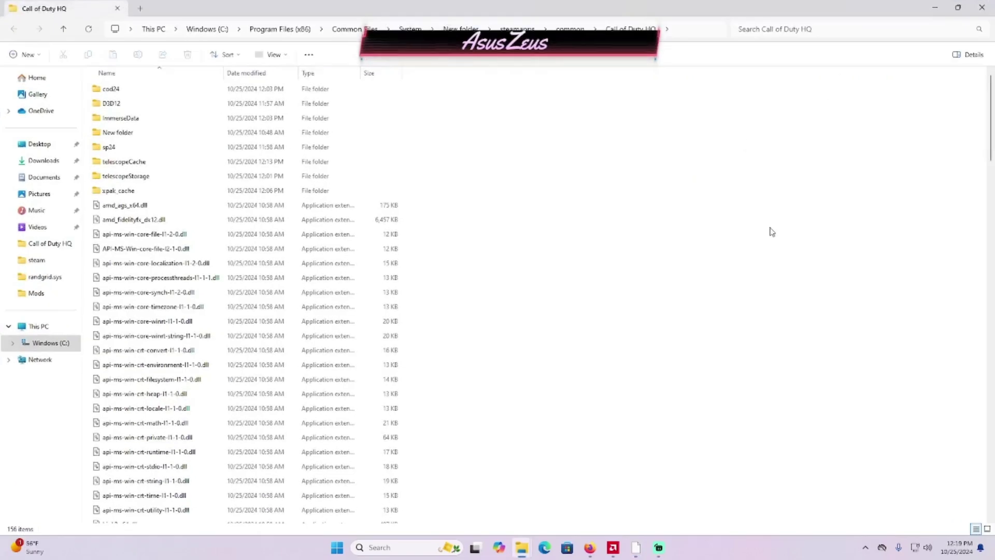
click(979, 7)
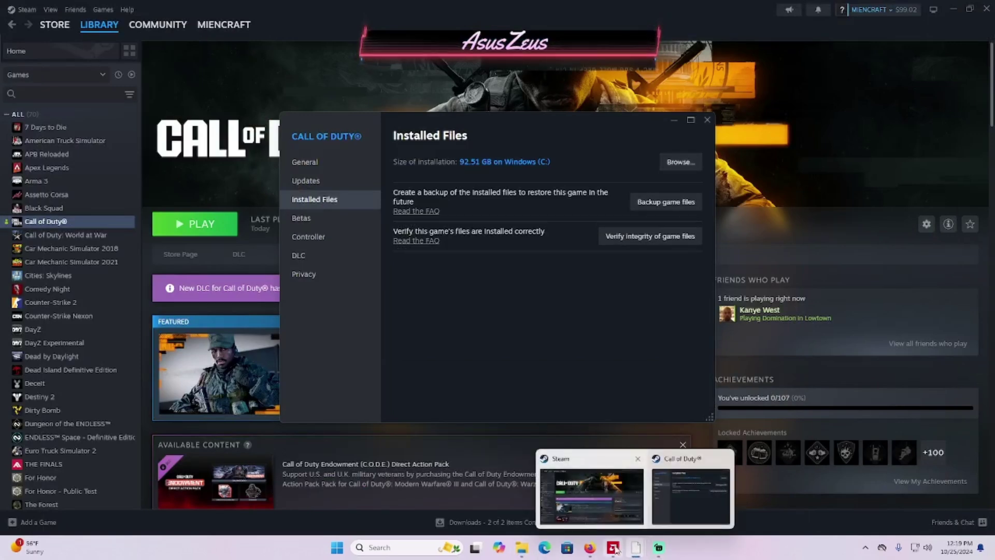
mouse_move(521, 548)
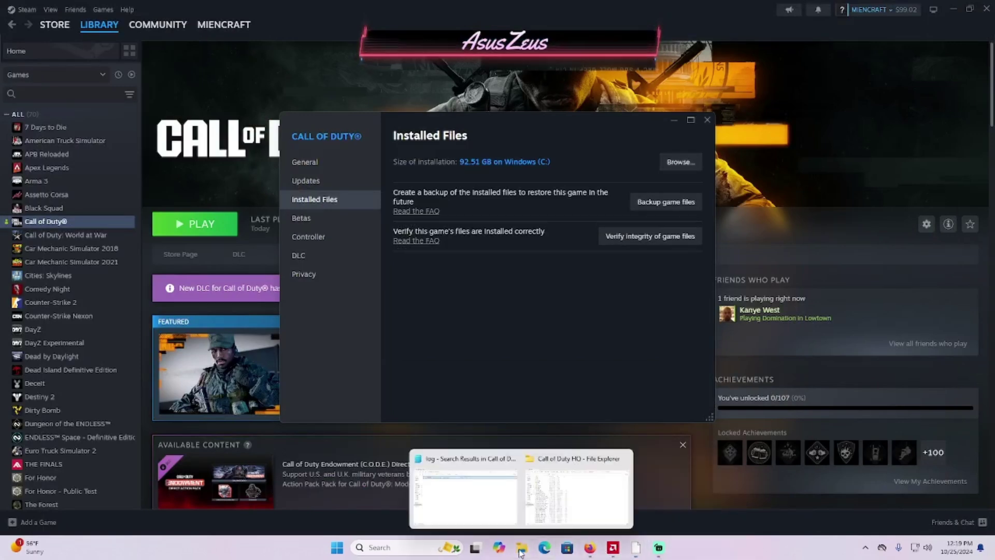
- Reopen bootstrapper.log from a 'log' search in the Call of Duty HQ folder
click(566, 505)
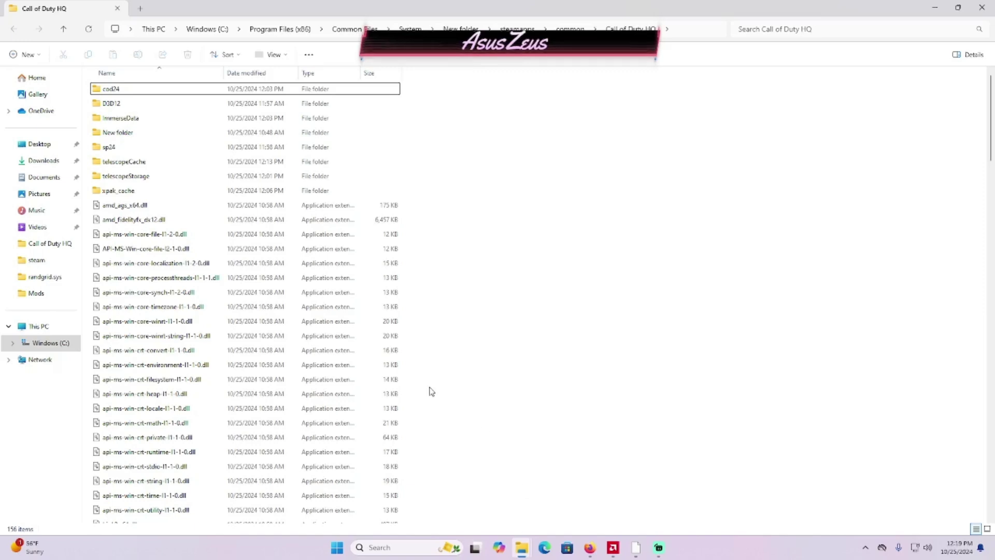
click(851, 25)
text(l)
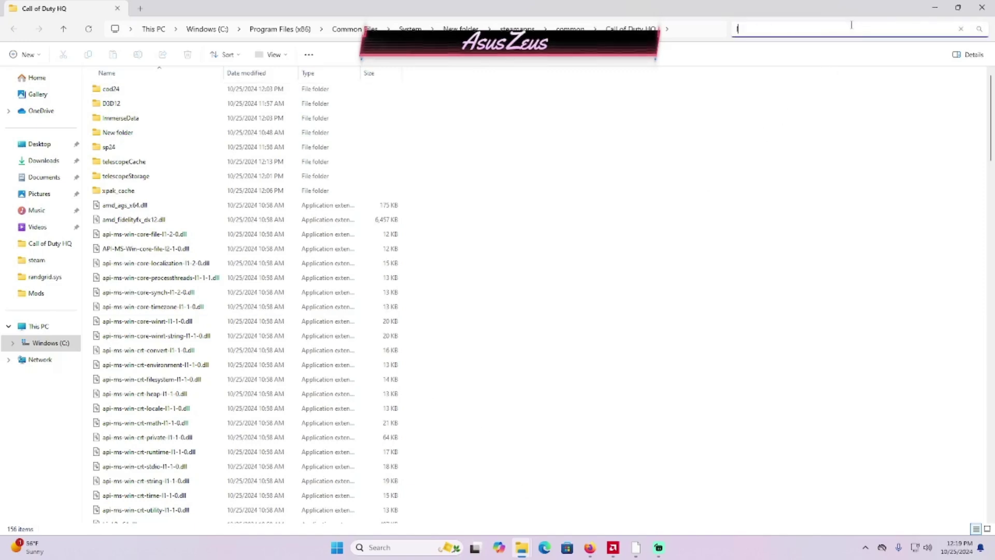
text(og)
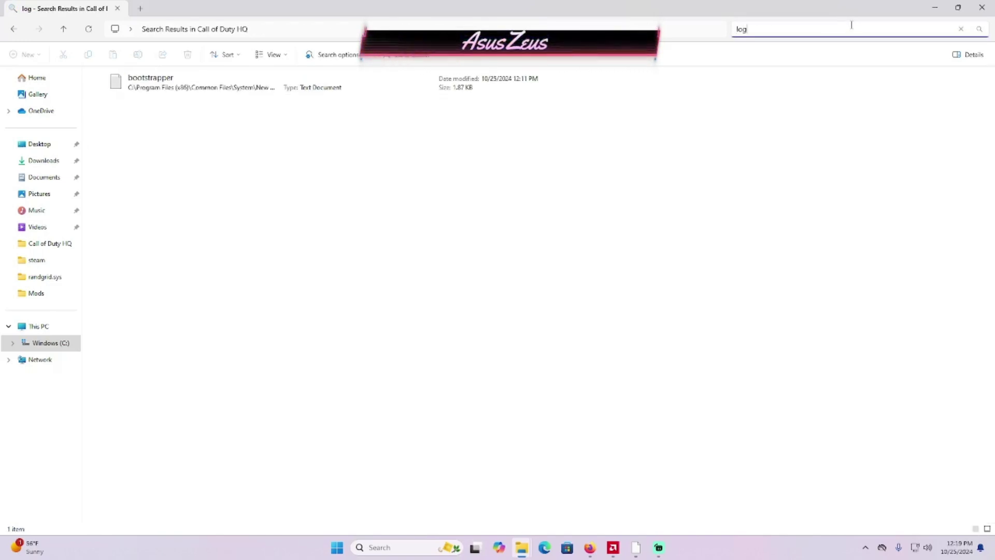
double_click(293, 93)
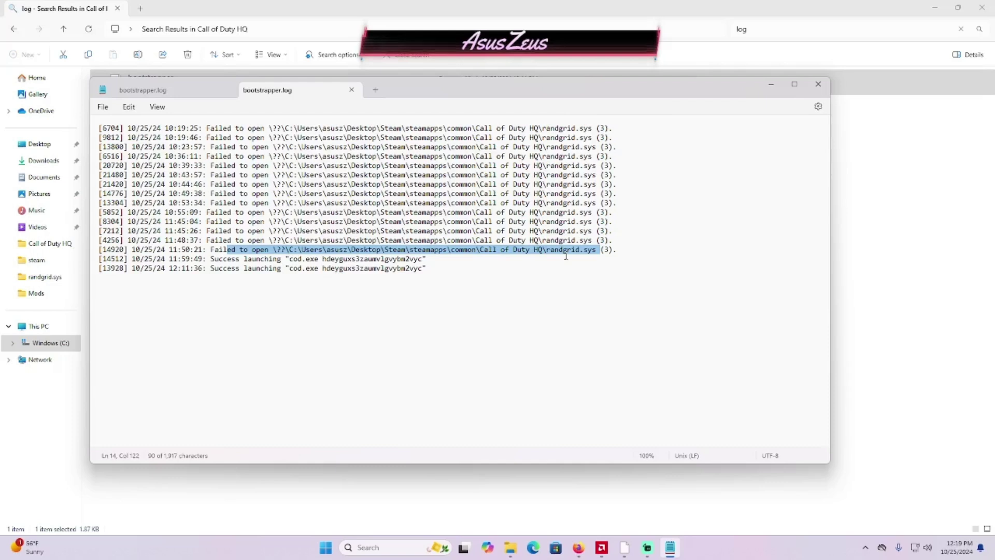
- Highlight the \Users through \steamapps portion of the failed path on line 14
click(299, 249)
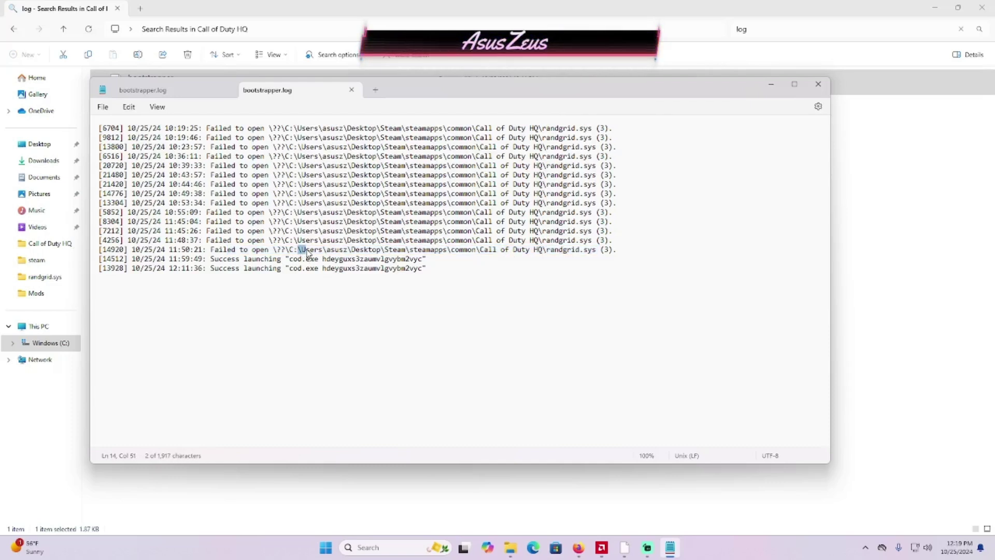
drag(300, 249, 320, 253)
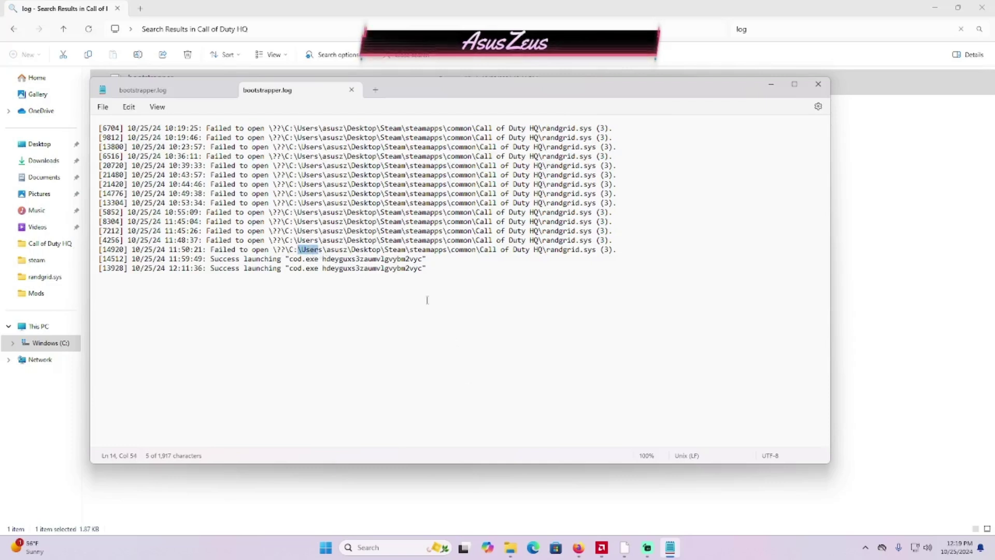
click(319, 259)
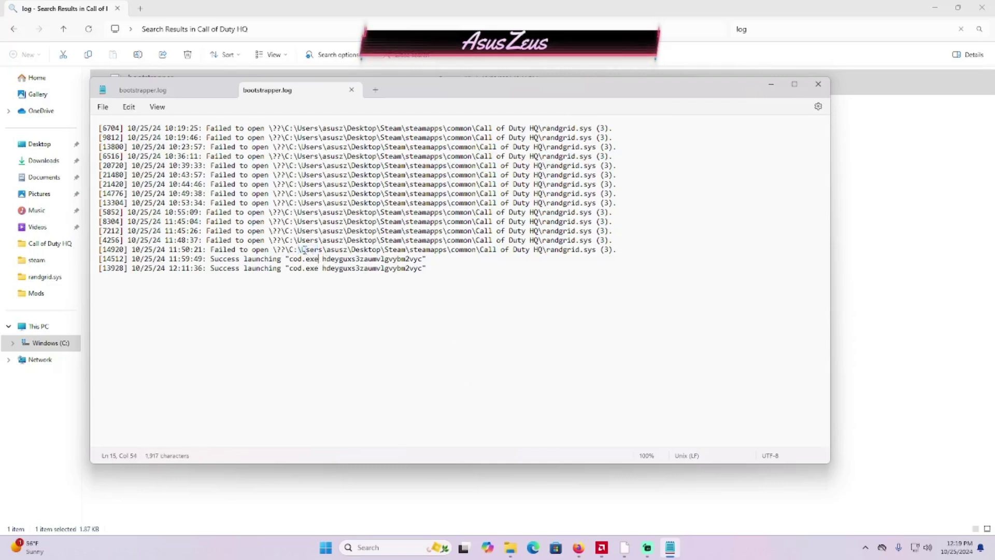
drag(298, 249, 456, 254)
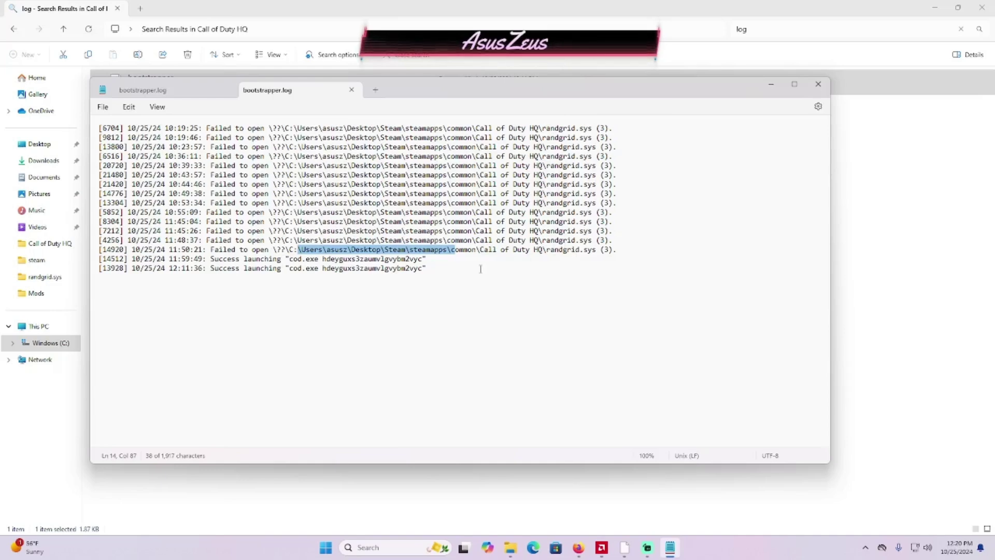
- Open a new File Explorer window from the taskbar and place it beside the log
right_click(510, 548)
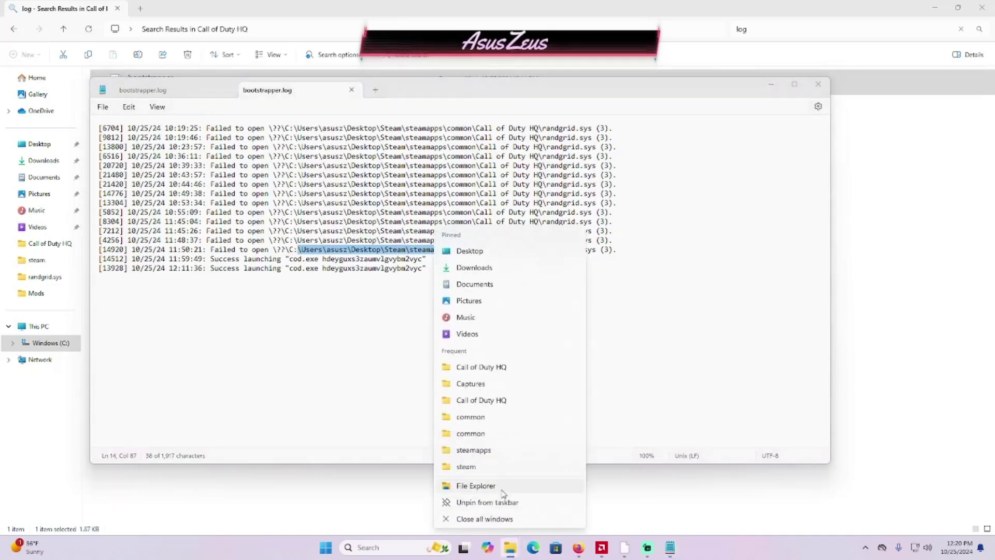
click(475, 487)
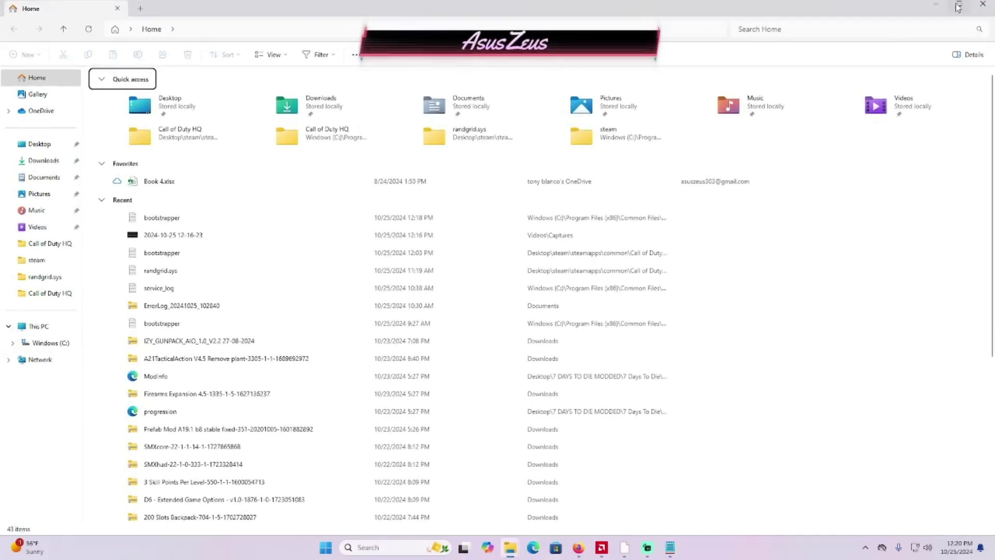
drag(517, 211, 719, 186)
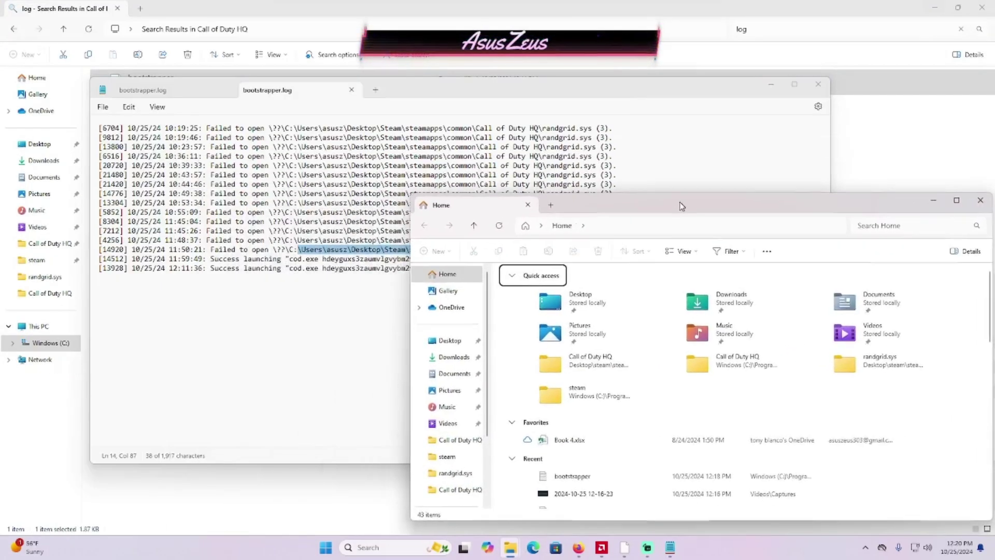
scroll(497, 439, down, 3)
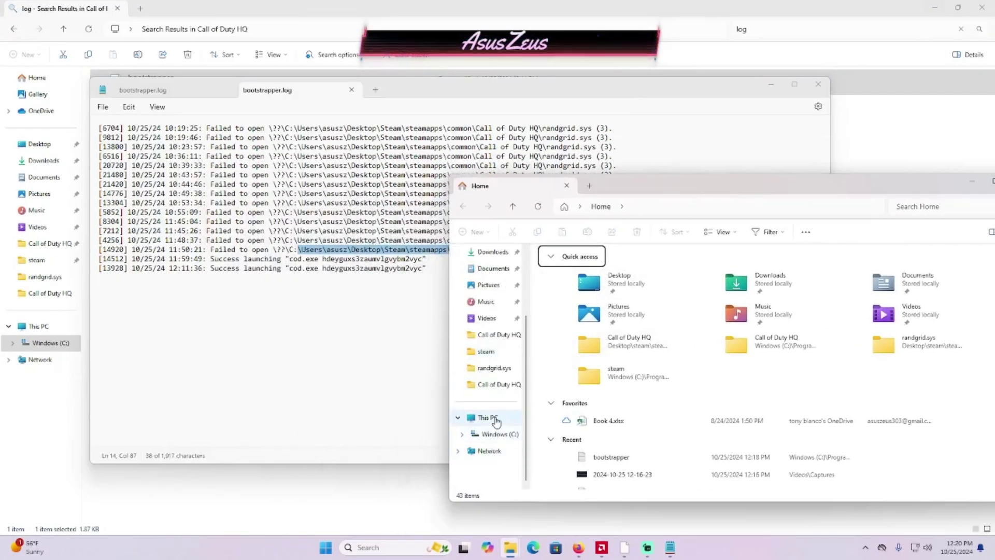
- Navigate to C:\Users\asusz\Desktop\steam\steamapps\common and move the window below the log
click(497, 418)
double_click(587, 272)
double_click(576, 339)
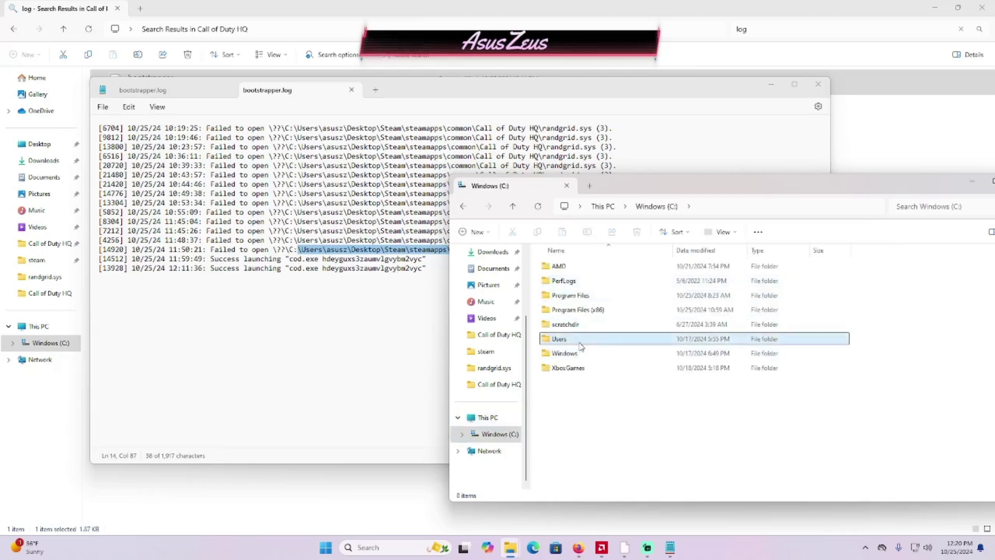
double_click(579, 266)
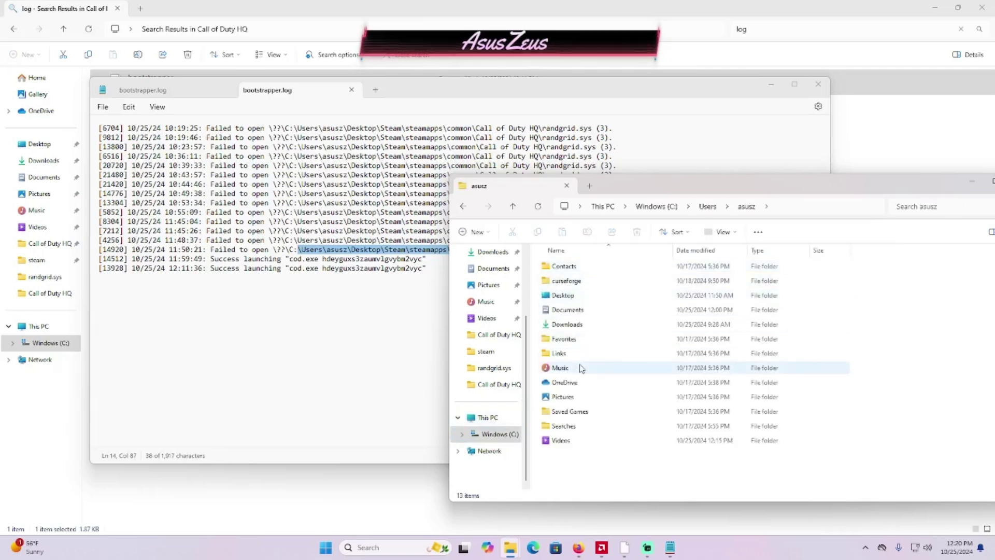
double_click(575, 296)
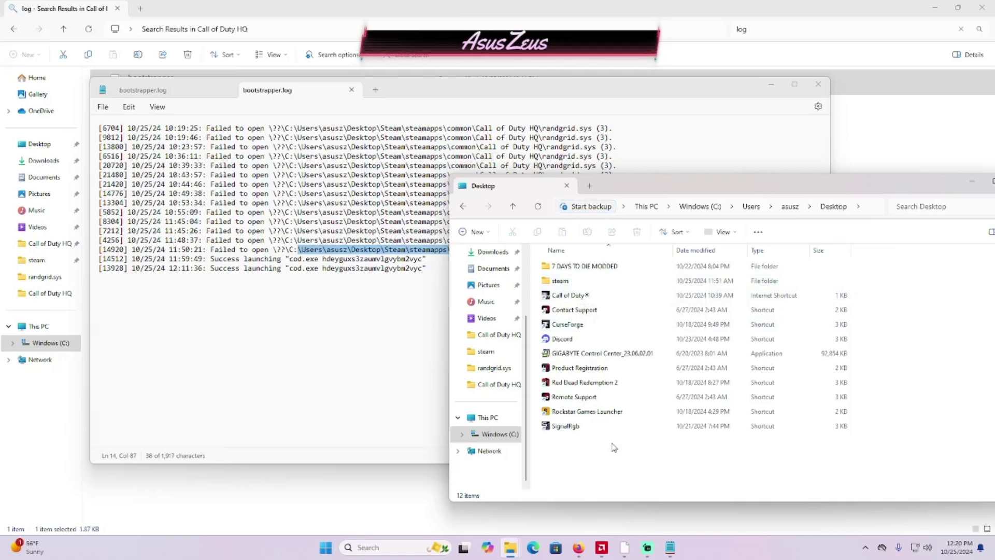
double_click(602, 281)
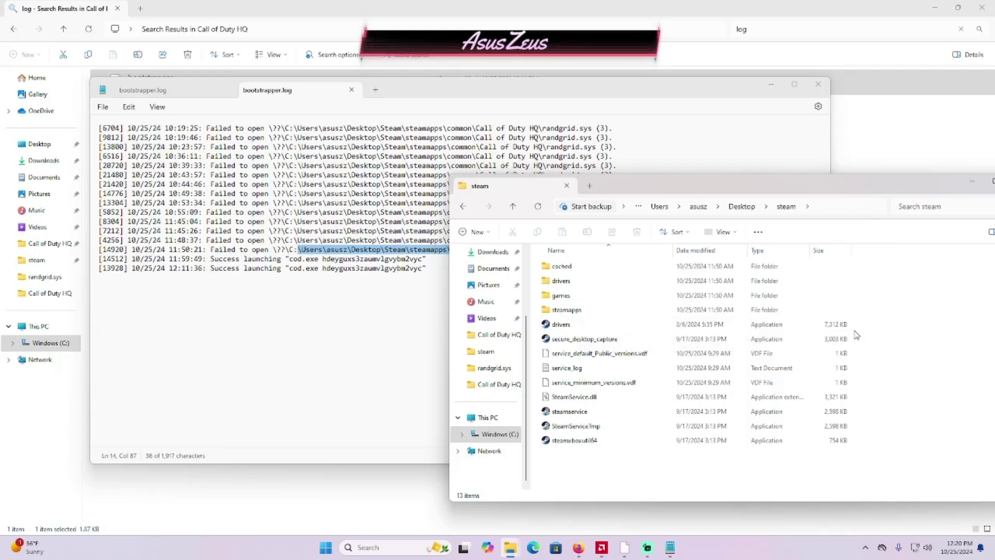
double_click(567, 309)
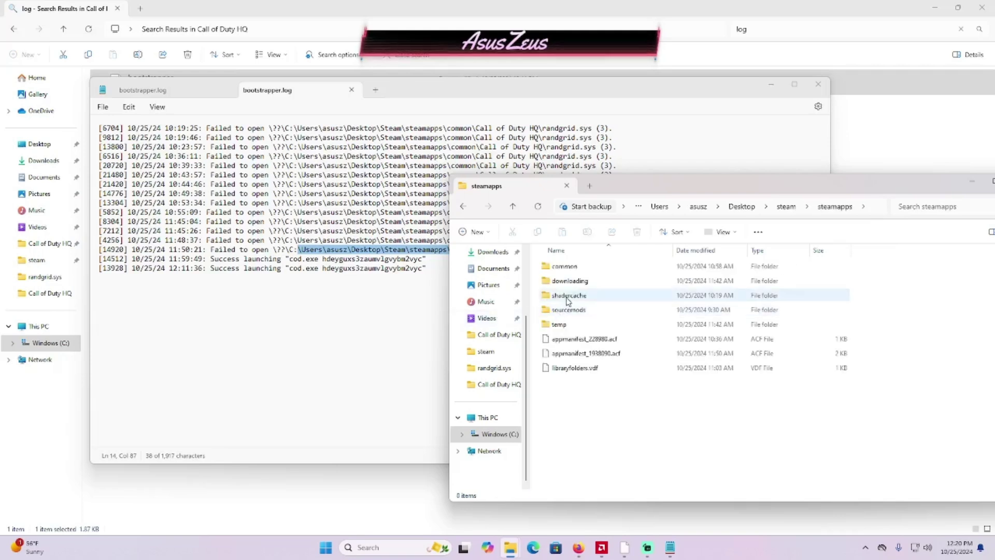
double_click(574, 270)
drag(630, 190, 633, 300)
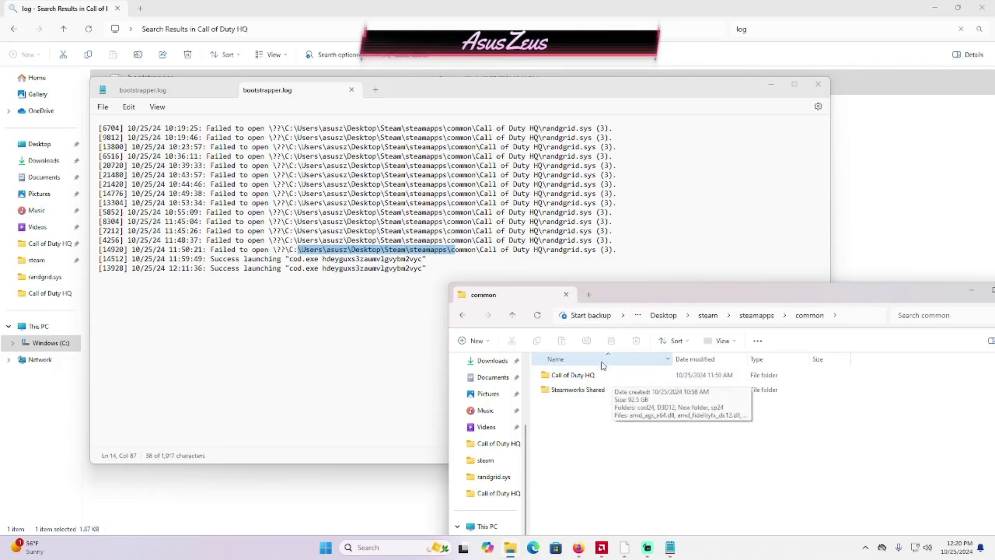
- Hide the search window and open Call of Duty's properties from the Steam library
click(935, 7)
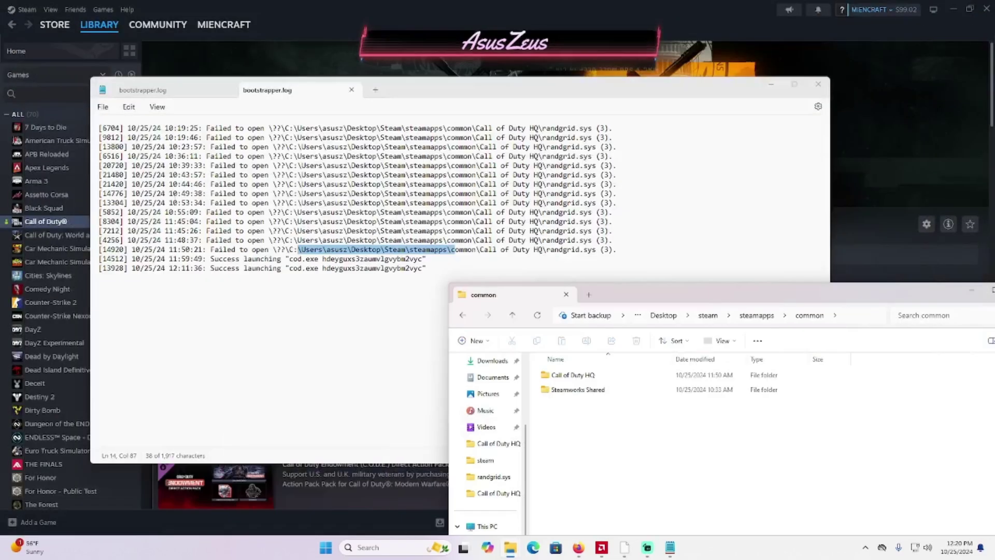
right_click(44, 226)
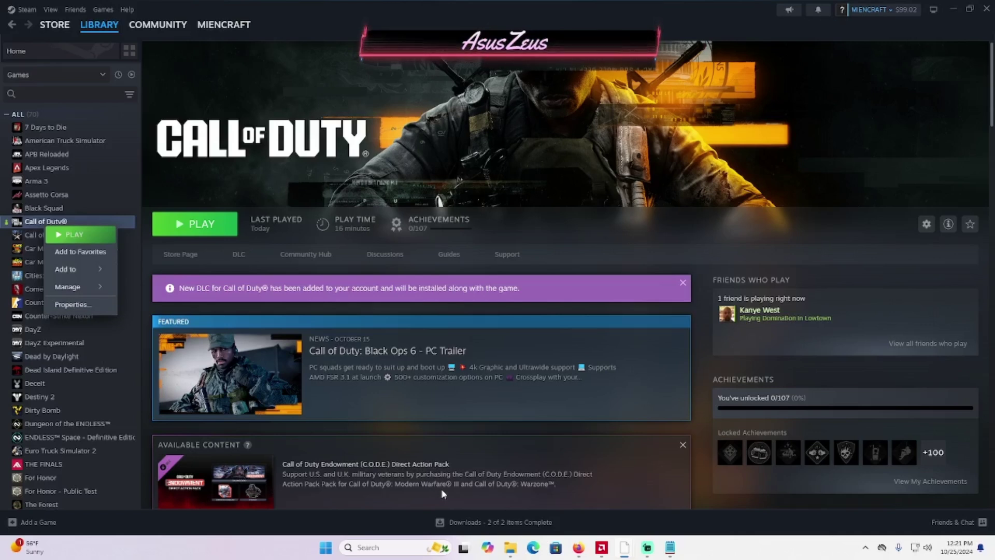
click(88, 304)
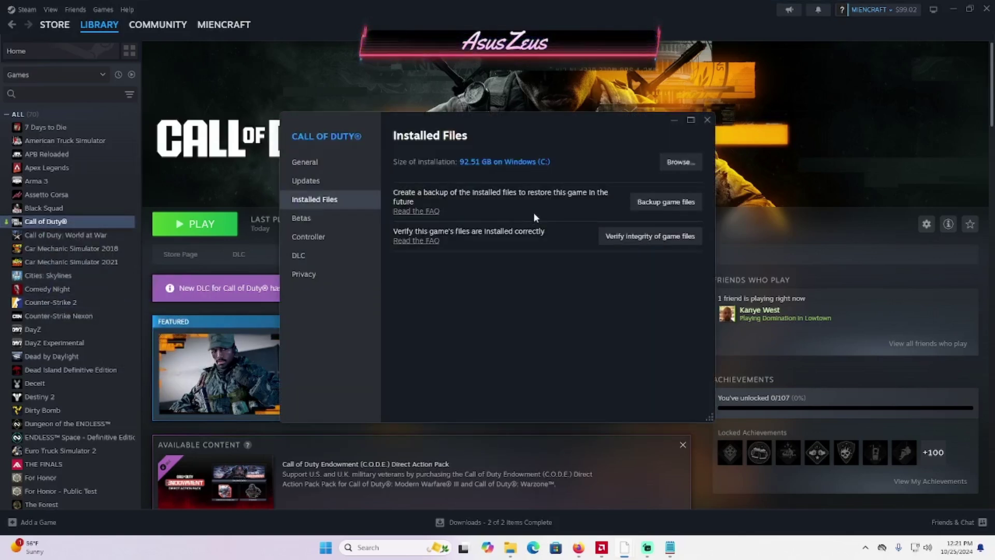
- Browse to the install folder, go up to New folder\steamapps\common, and minimize Steam
click(681, 161)
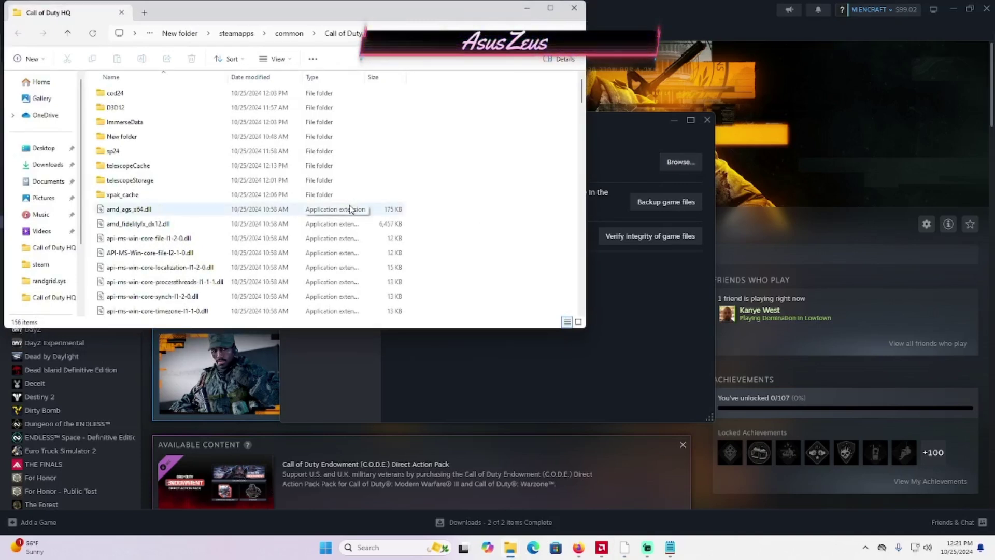
click(290, 33)
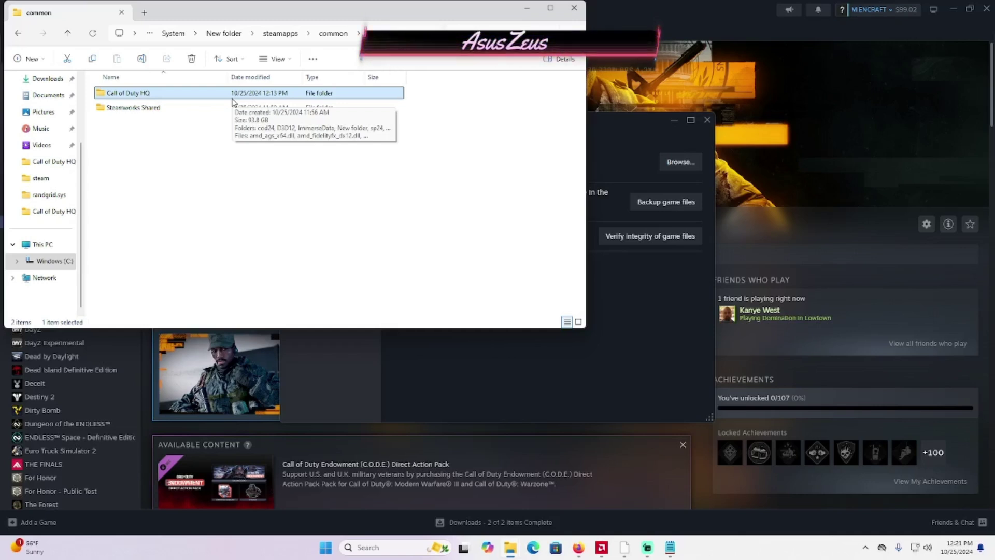
click(961, 9)
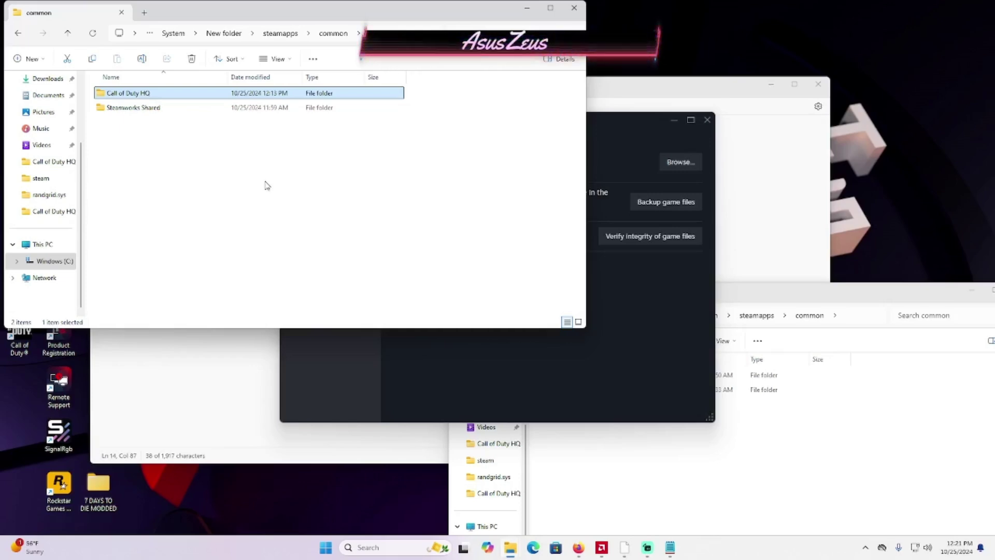
- Close the install-folder window, Properties dialog, common folder window and bootstrapper.log
click(572, 10)
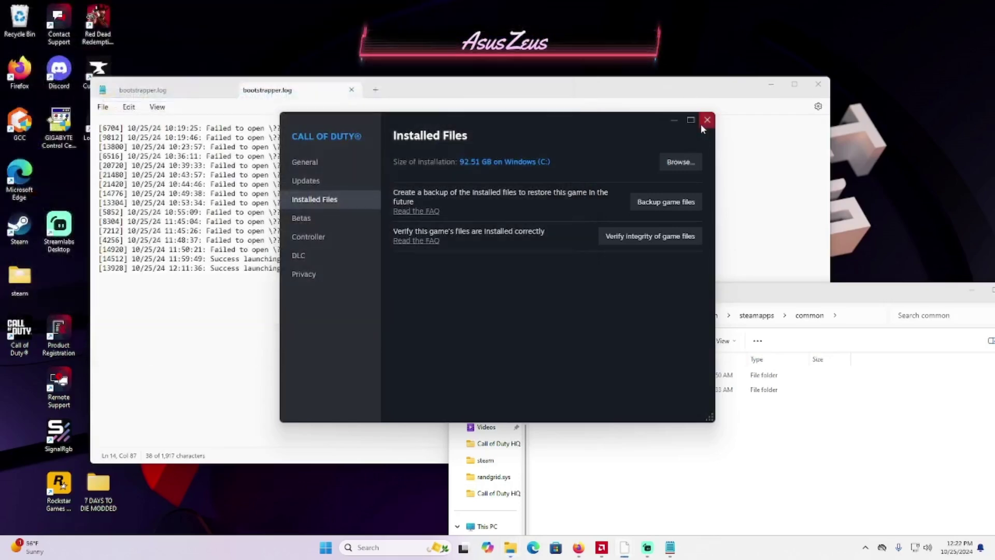
click(705, 121)
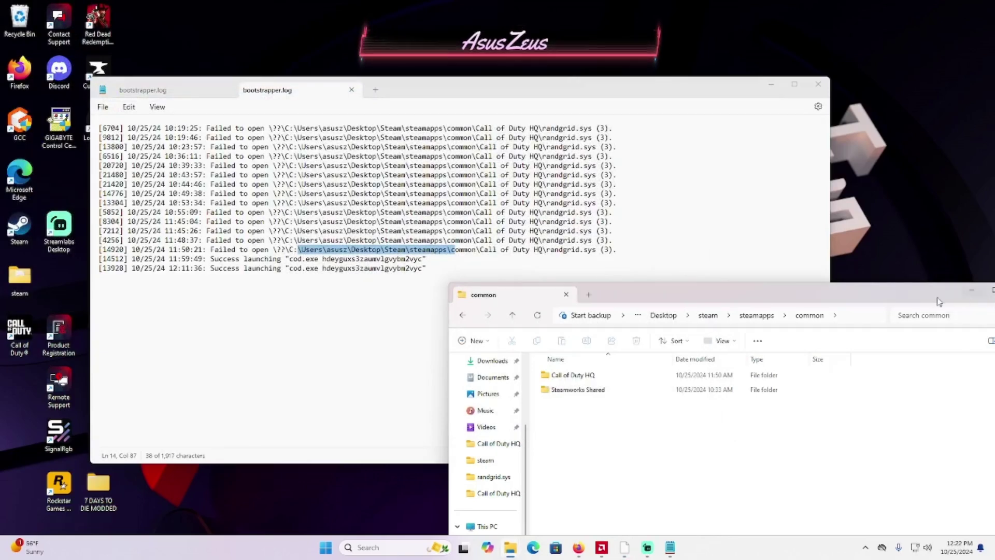
drag(939, 301, 652, 257)
click(738, 249)
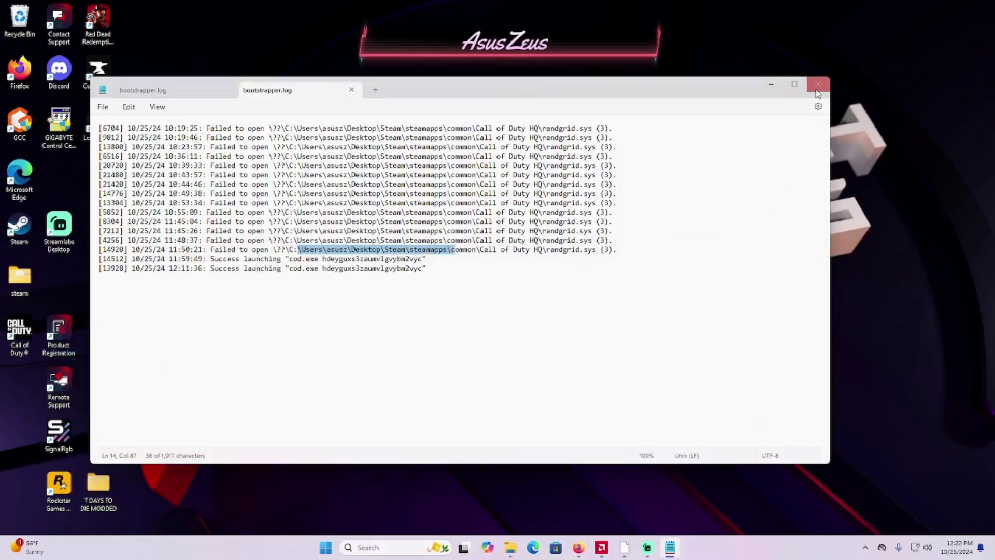
click(818, 84)
- Launch Call of Duty, dismiss the Upgrade to the Vault promotion, and play Black Ops 6
double_click(19, 227)
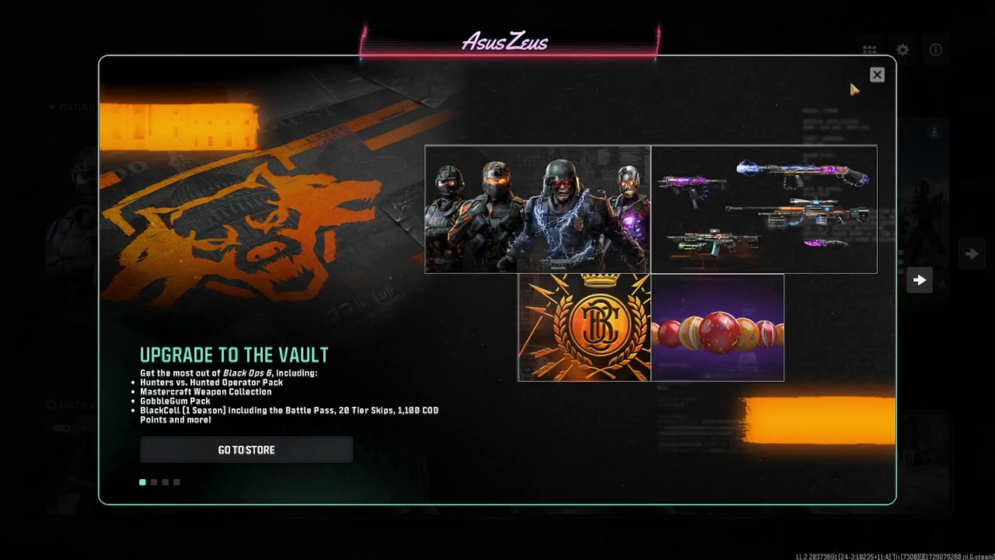
click(874, 77)
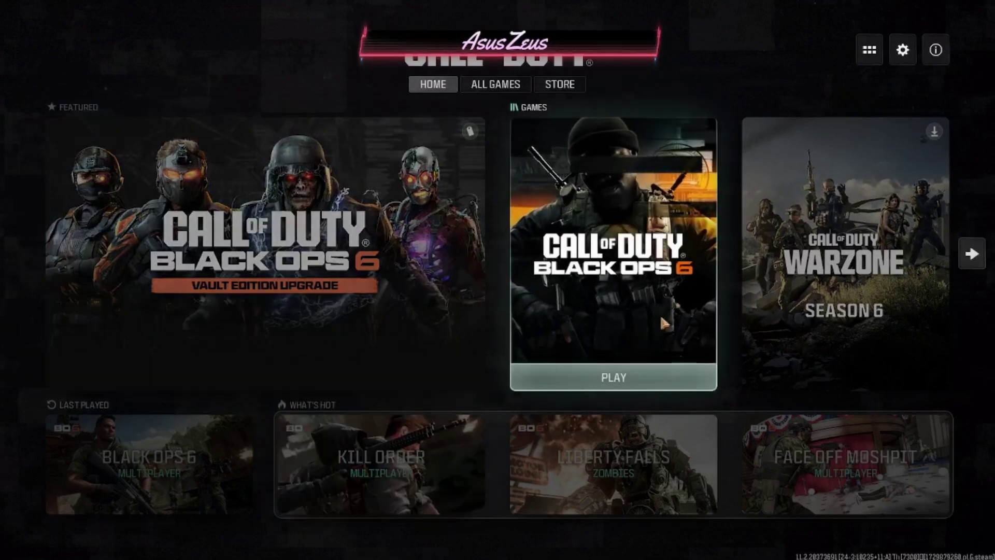
click(432, 470)
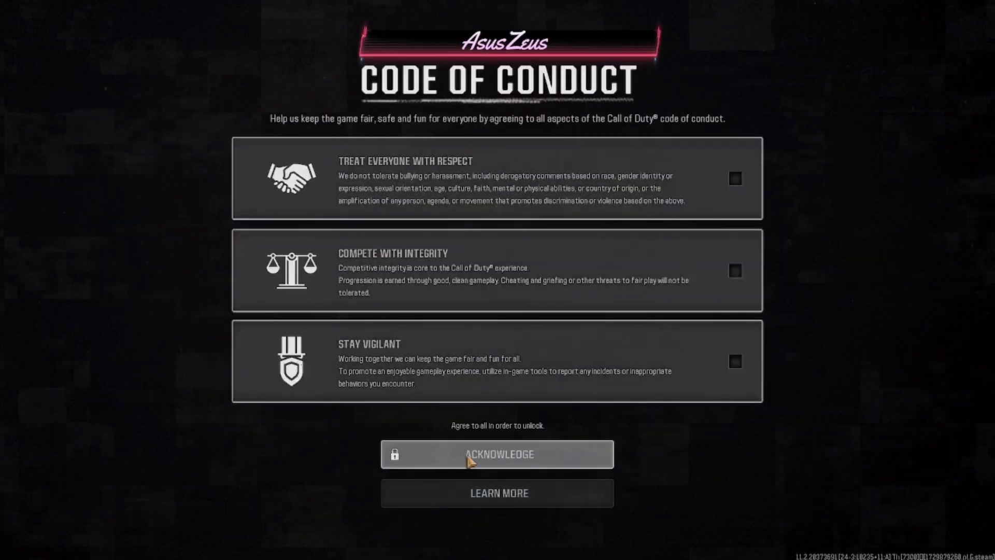